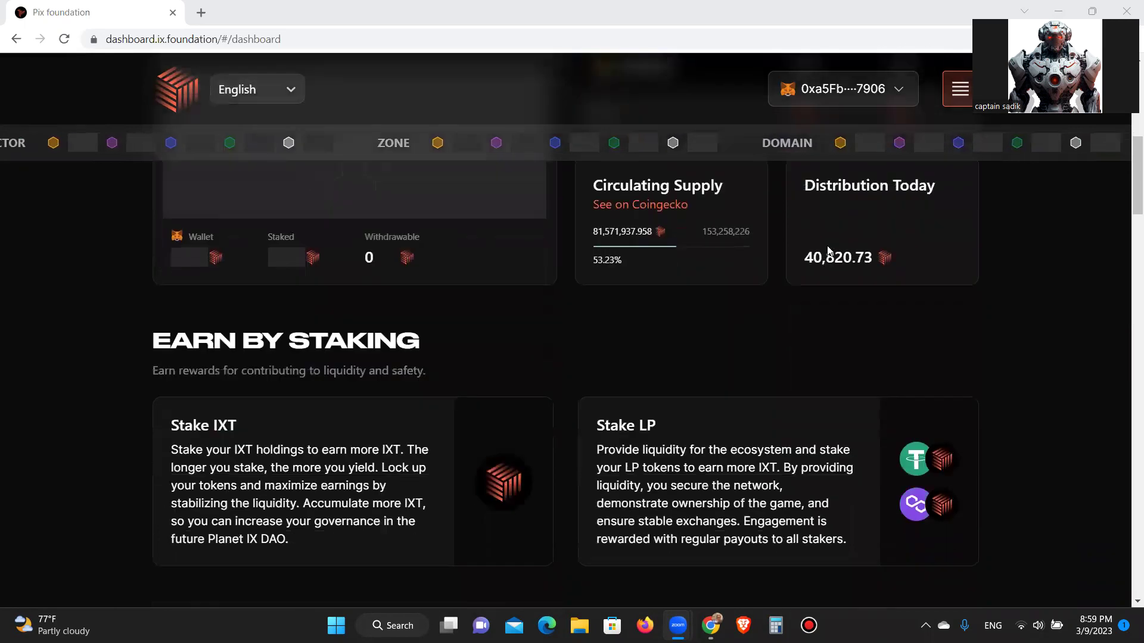
Go from the staking dashboard to the Energy Staking page of the IX Foundation site.
{"action": "scroll", "coordinate": [828, 249], "scroll_direction": "up", "scroll_amount": 6}
{"action": "scroll", "coordinate": [827, 246], "scroll_direction": "up", "scroll_amount": 4}
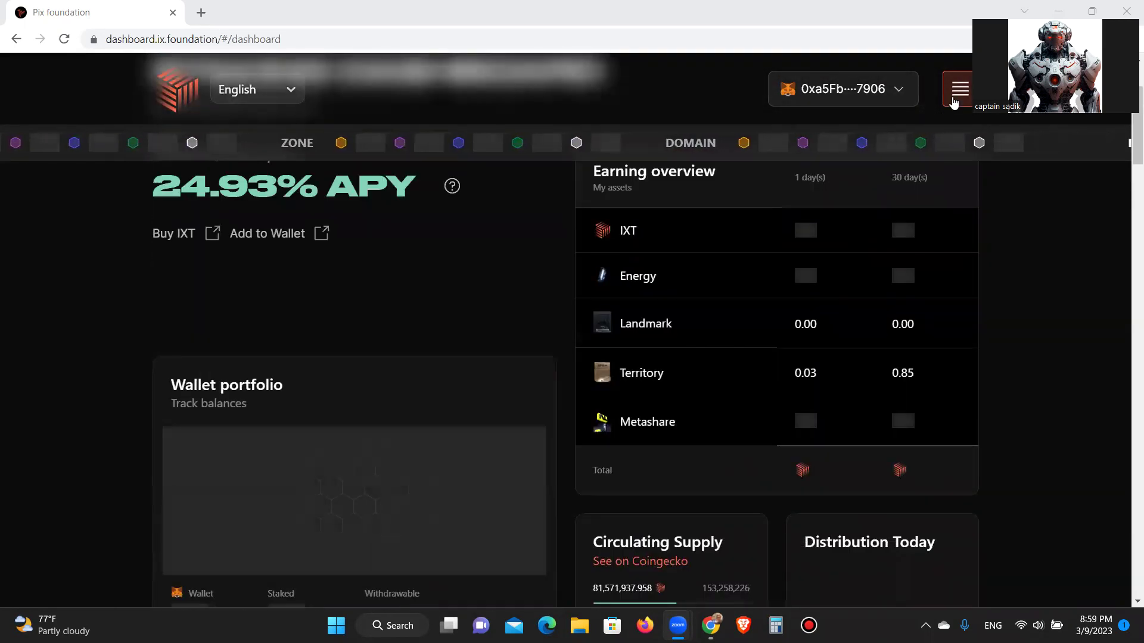
{"action": "left_click", "coordinate": [958, 88]}
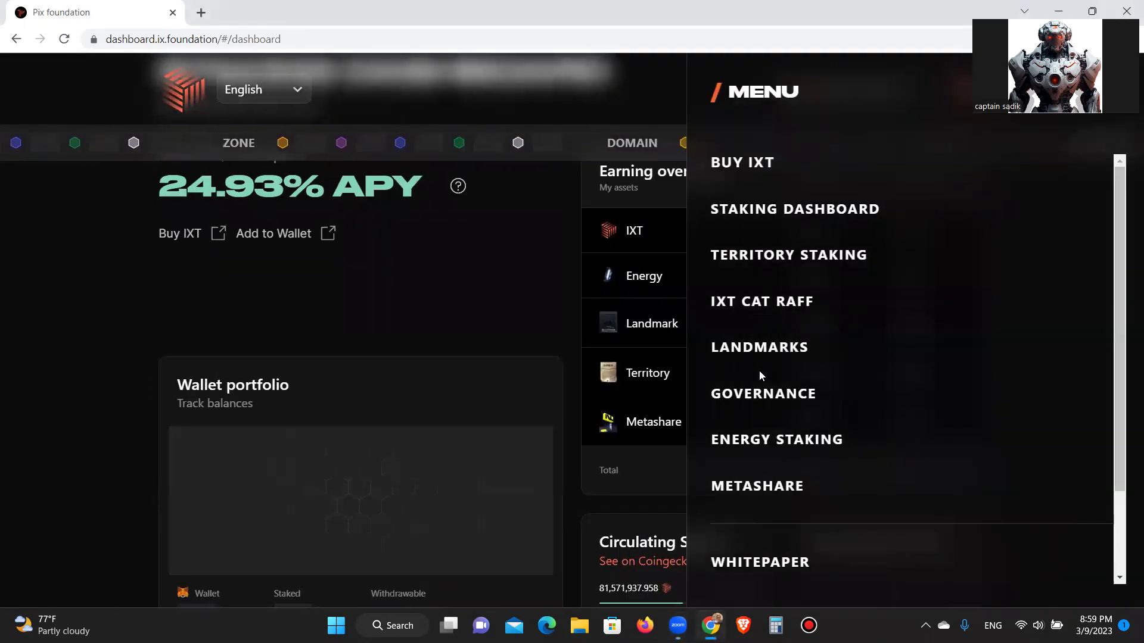
{"action": "left_click", "coordinate": [764, 441]}
Examine the Energy for IXT and Amelia Foundation staking sections, including their locking periods, stakes and reward conditions.
{"action": "scroll", "coordinate": [983, 353], "scroll_direction": "down", "scroll_amount": 3}
{"action": "scroll", "coordinate": [984, 357], "scroll_direction": "down", "scroll_amount": 12}
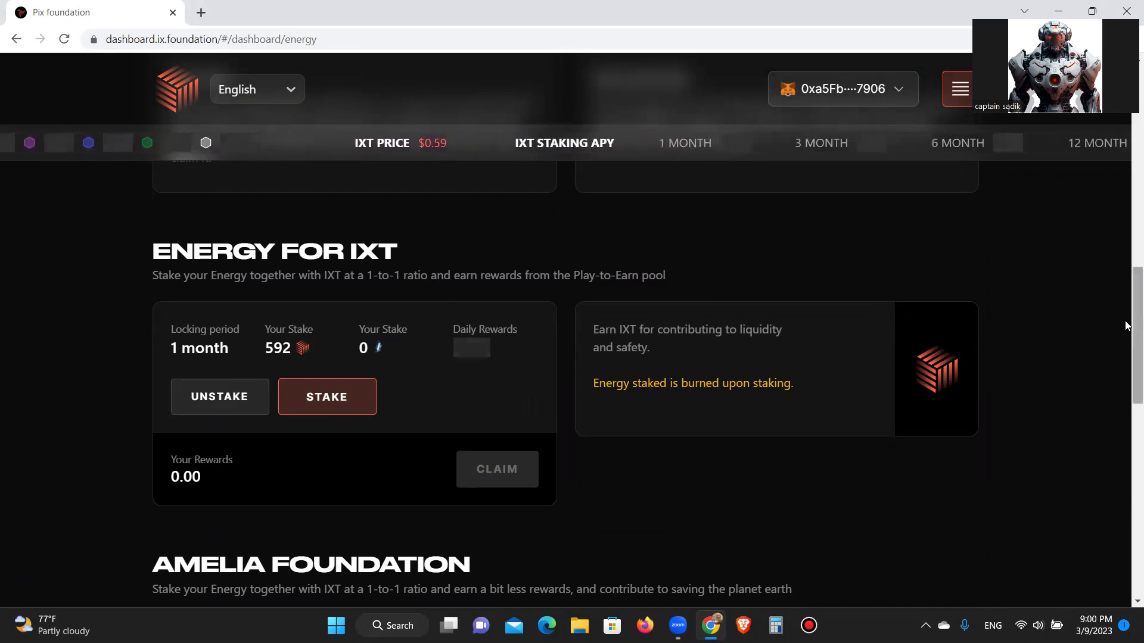
{"action": "scroll", "coordinate": [1126, 330], "scroll_direction": "up", "scroll_amount": 1}
{"action": "scroll", "coordinate": [1126, 339], "scroll_direction": "down", "scroll_amount": 2}
{"action": "scroll", "coordinate": [1126, 344], "scroll_direction": "down", "scroll_amount": 1}
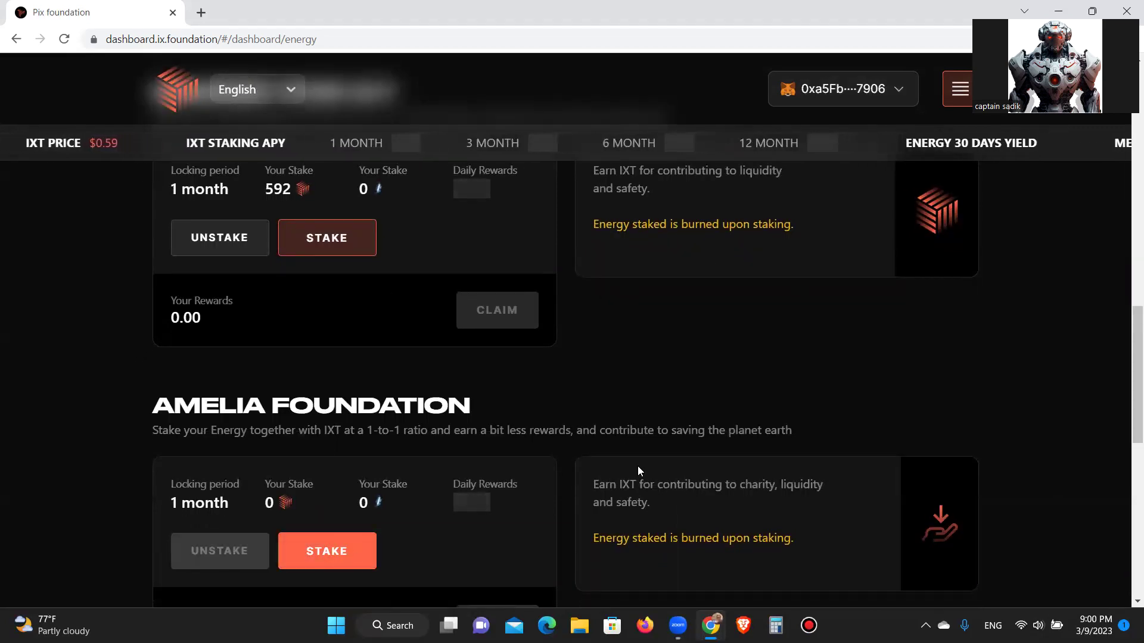
{"action": "scroll", "coordinate": [1126, 355], "scroll_direction": "down", "scroll_amount": 1}
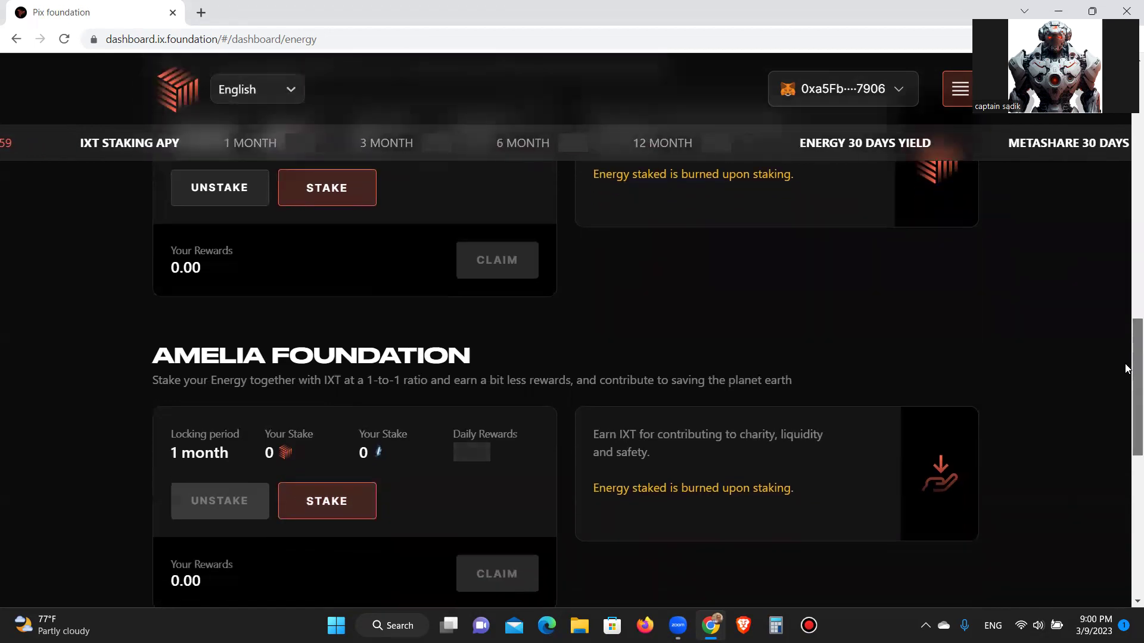
{"action": "scroll", "coordinate": [1126, 356], "scroll_direction": "up", "scroll_amount": 1}
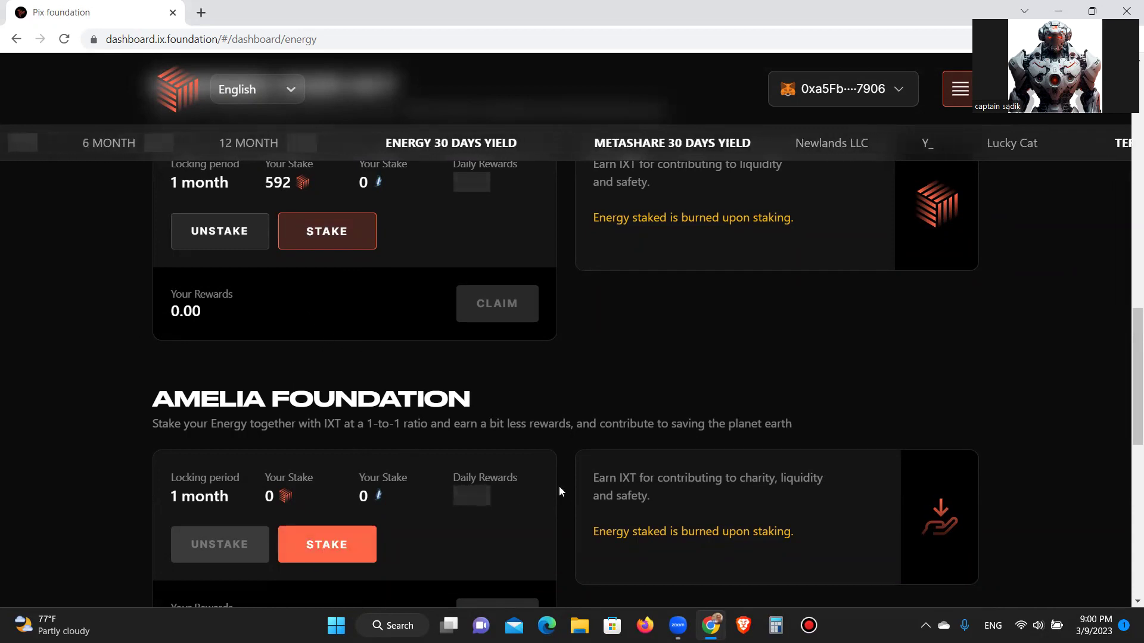
{"action": "scroll", "coordinate": [560, 484], "scroll_direction": "down", "scroll_amount": 1}
Try to stake 592 Energy in the Amelia Foundation pool, accepting the Terms of Service and confirming the transaction in MetaMask.
{"action": "left_click", "coordinate": [326, 471]}
{"action": "left_click", "coordinate": [458, 195]}
{"action": "type", "text": "592"}
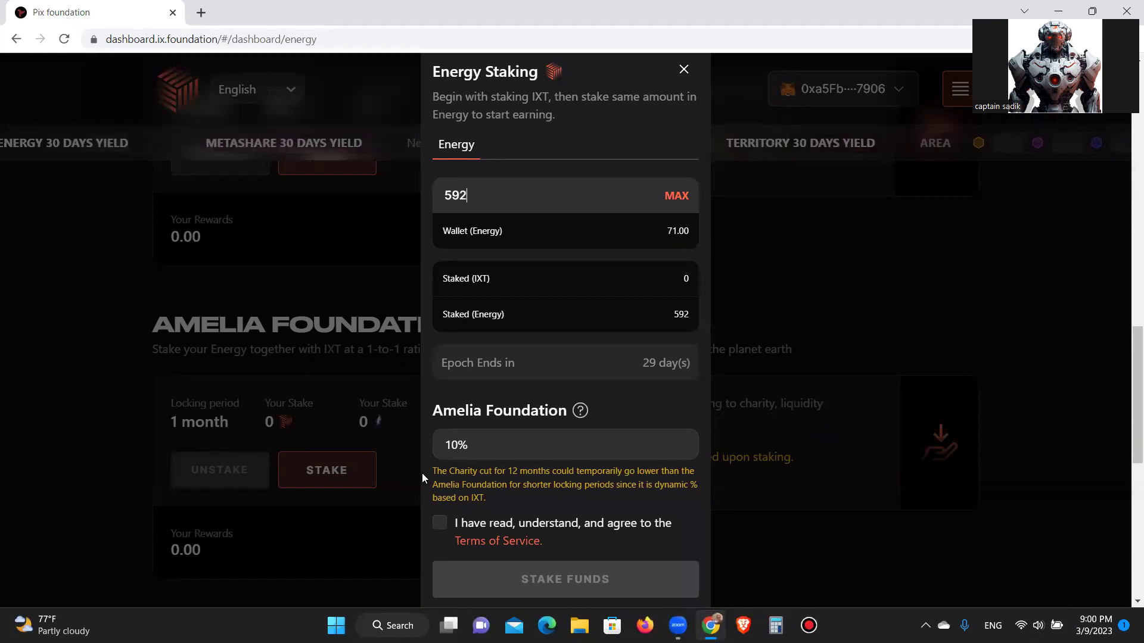
{"action": "left_click", "coordinate": [439, 524]}
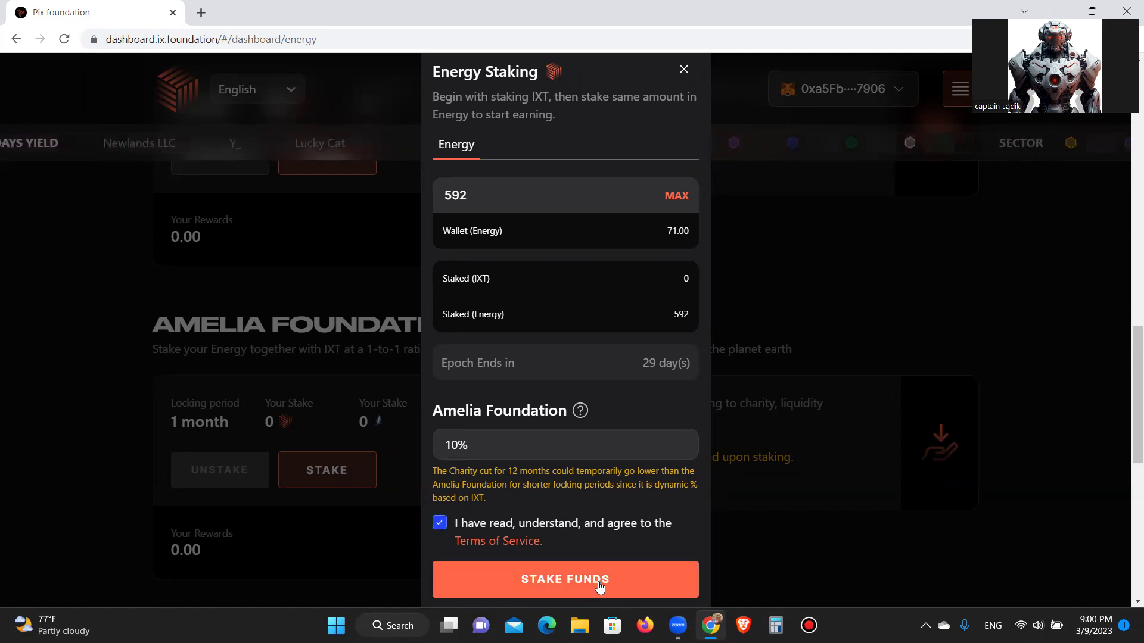
{"action": "left_click", "coordinate": [600, 588]}
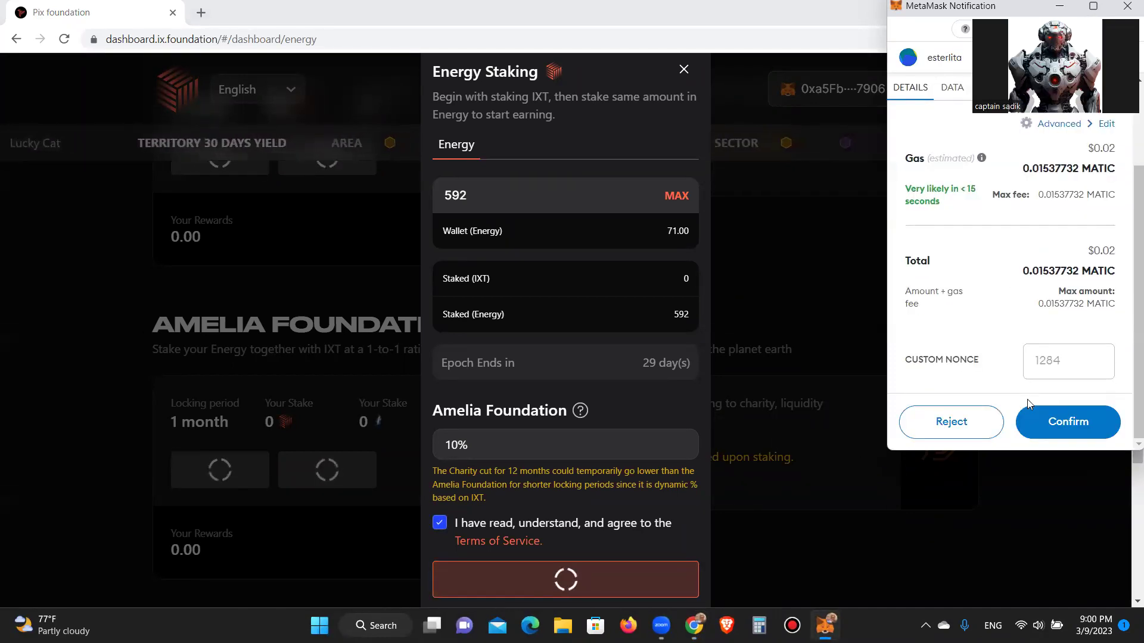
{"action": "left_click", "coordinate": [1069, 425]}
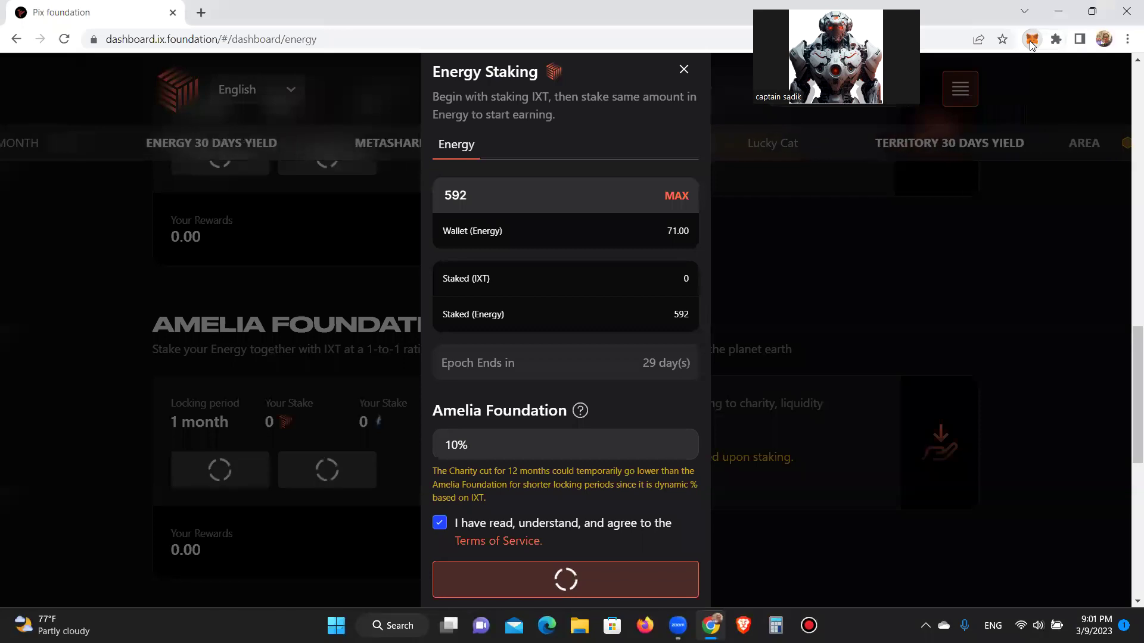
Try to speed up the pending contract interaction in MetaMask's transaction activity.
{"action": "left_click", "coordinate": [1031, 41]}
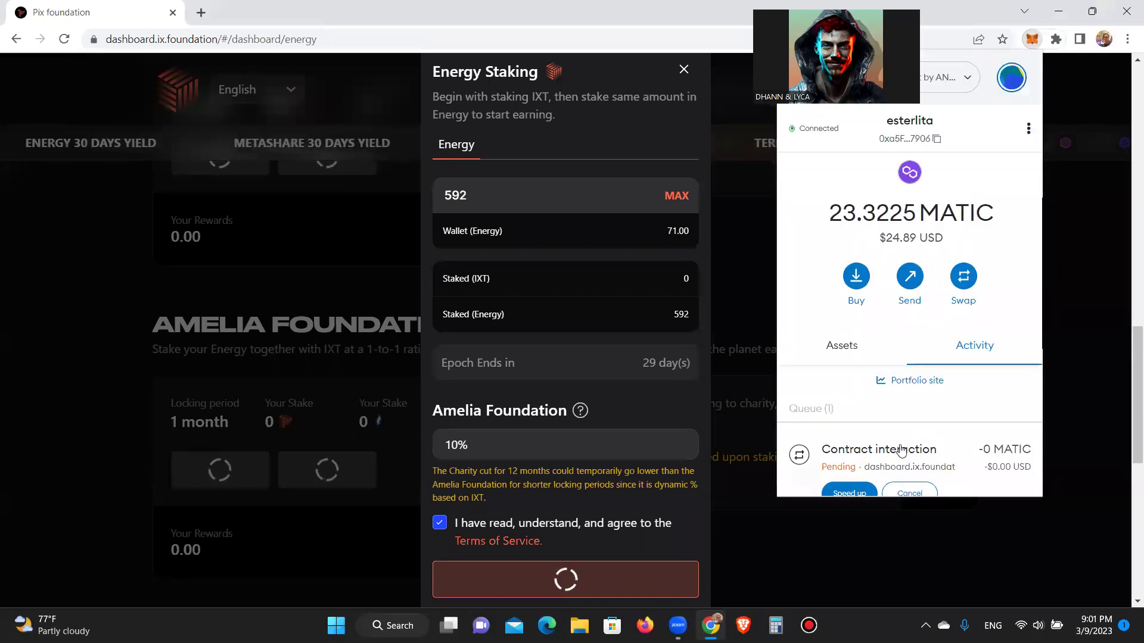
{"action": "scroll", "coordinate": [901, 450], "scroll_direction": "down", "scroll_amount": 3}
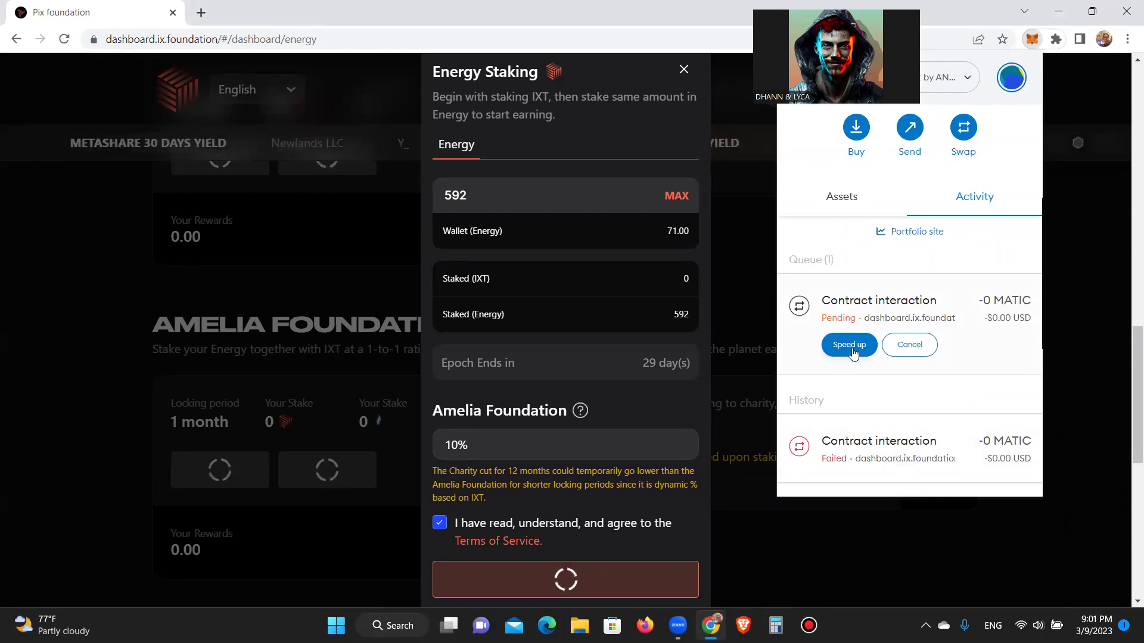
{"action": "left_click", "coordinate": [850, 346]}
{"action": "left_click", "coordinate": [929, 375]}
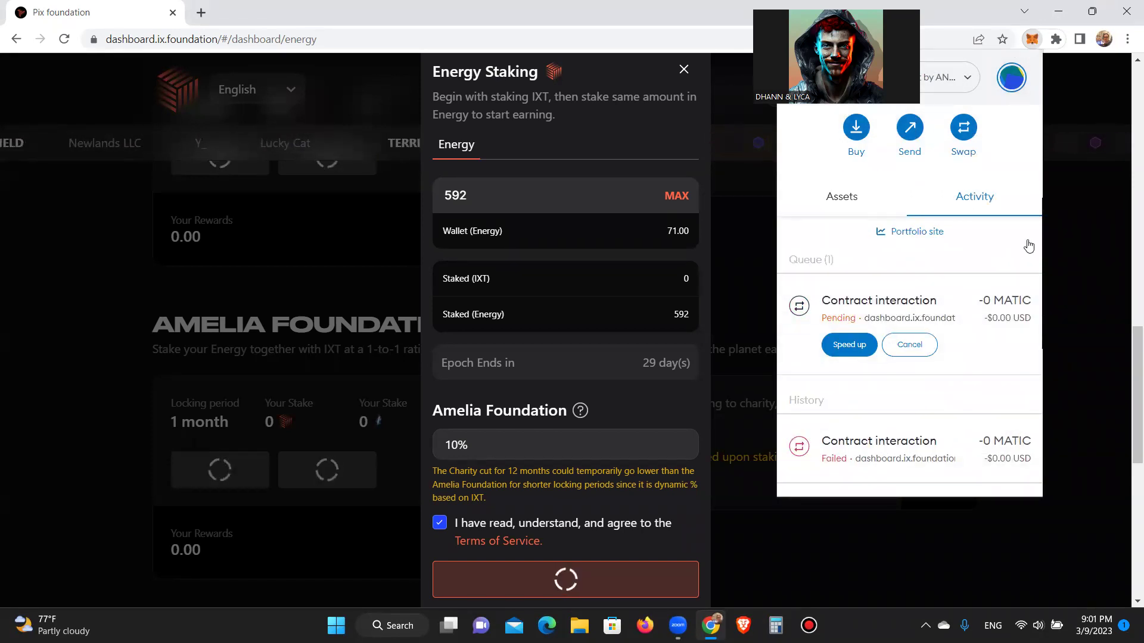
{"action": "left_click", "coordinate": [1033, 40]}
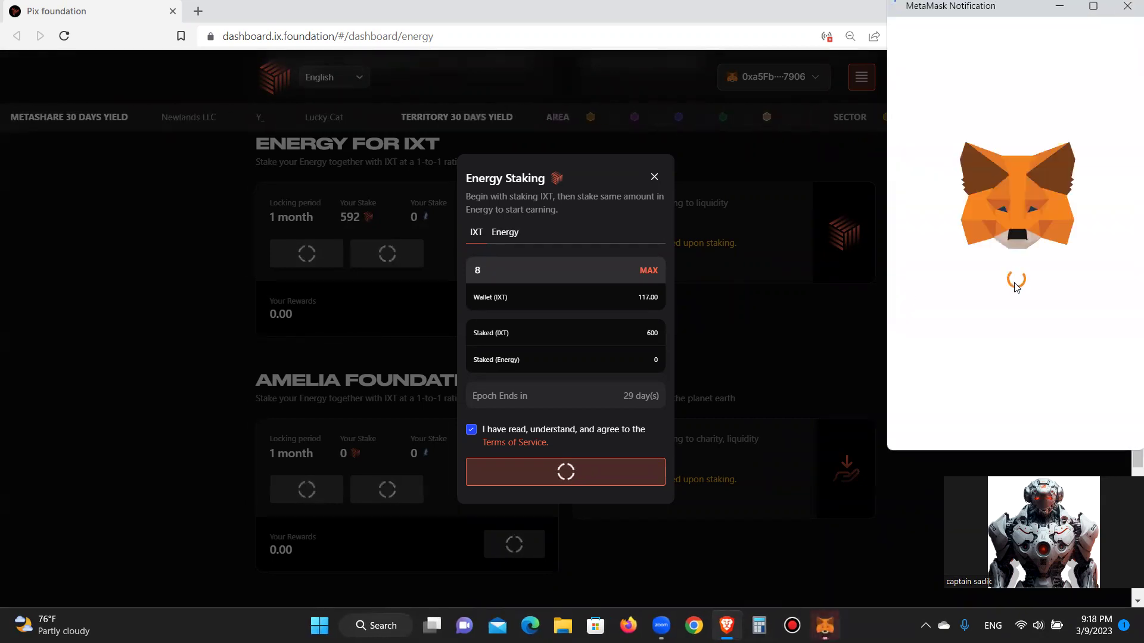
Confirm the MetaMask transaction that stakes 8 IXT in the Energy for IXT pool.
{"action": "scroll", "coordinate": [1076, 304], "scroll_direction": "down", "scroll_amount": 2}
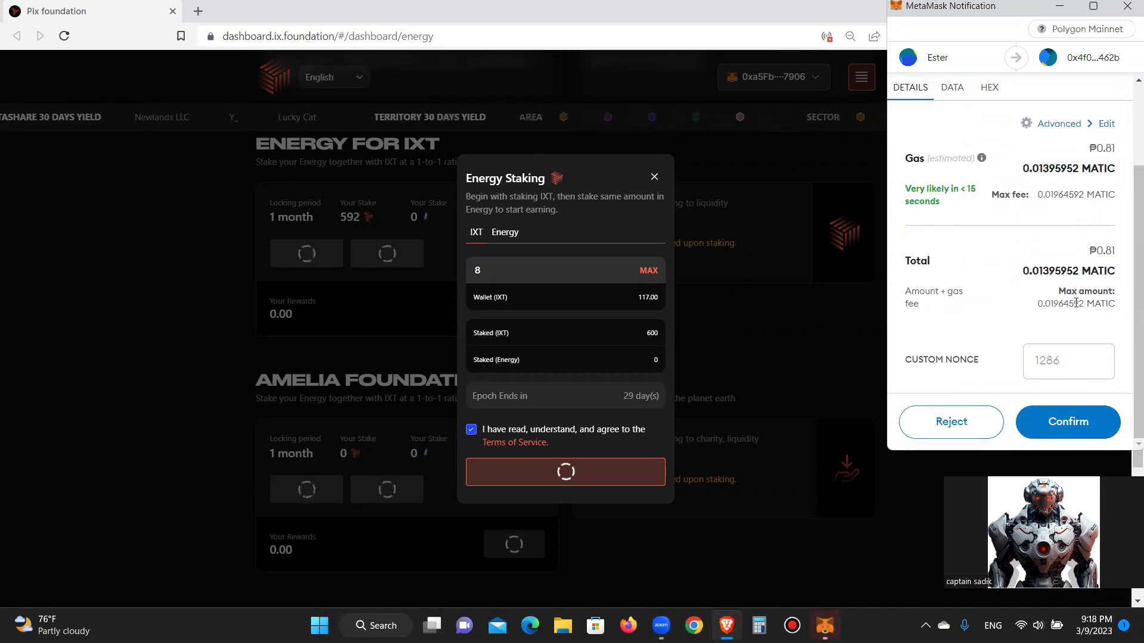
{"action": "left_click", "coordinate": [1053, 417]}
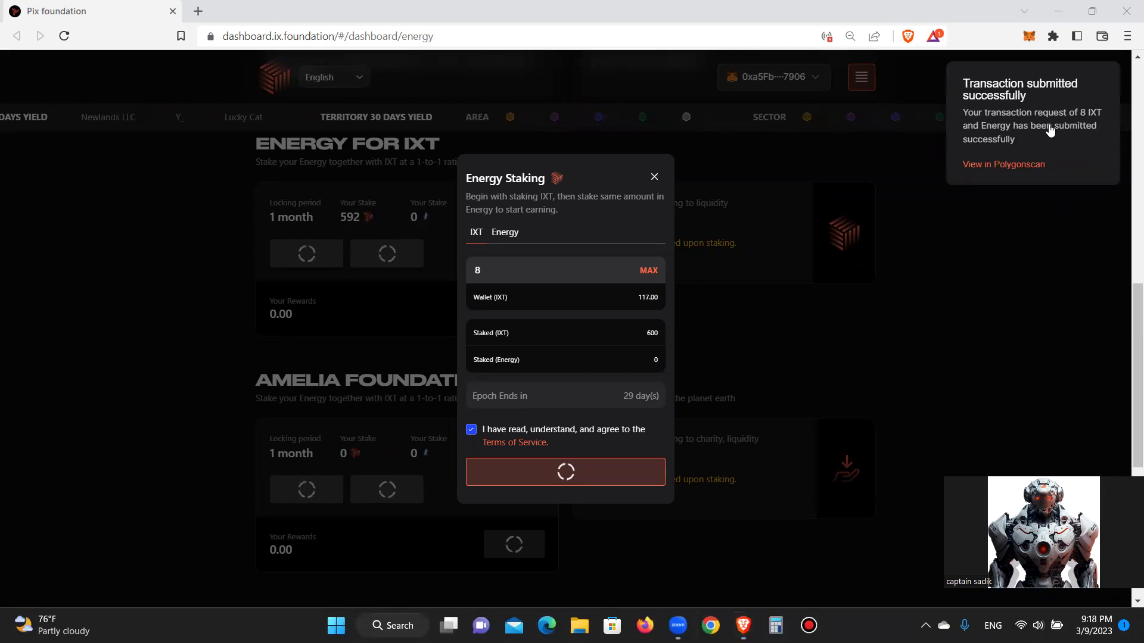
{"action": "left_click", "coordinate": [1085, 160]}
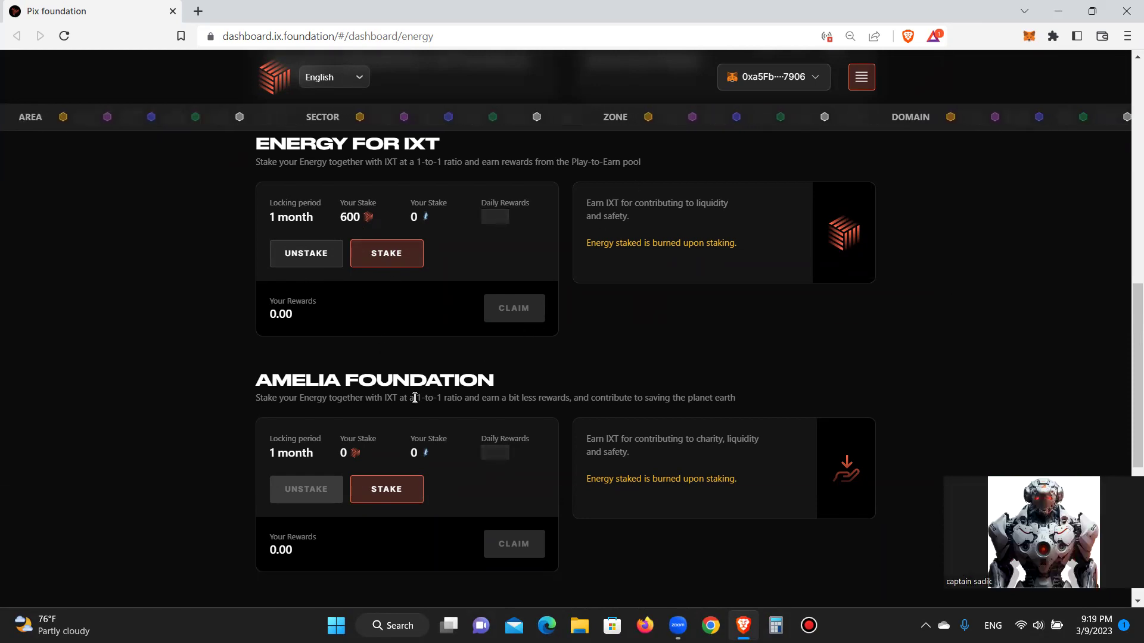
Stake 600 Energy in the Amelia Foundation pool, accepting the Terms of Service and confirming the transaction in MetaMask.
{"action": "left_click", "coordinate": [381, 505]}
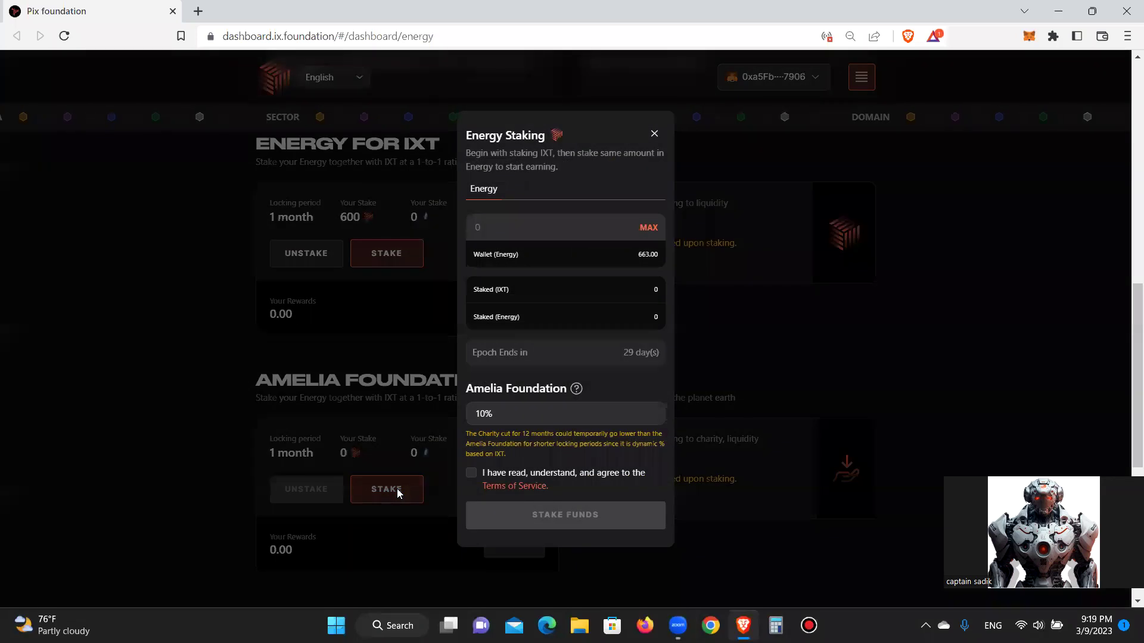
{"action": "left_click", "coordinate": [492, 227]}
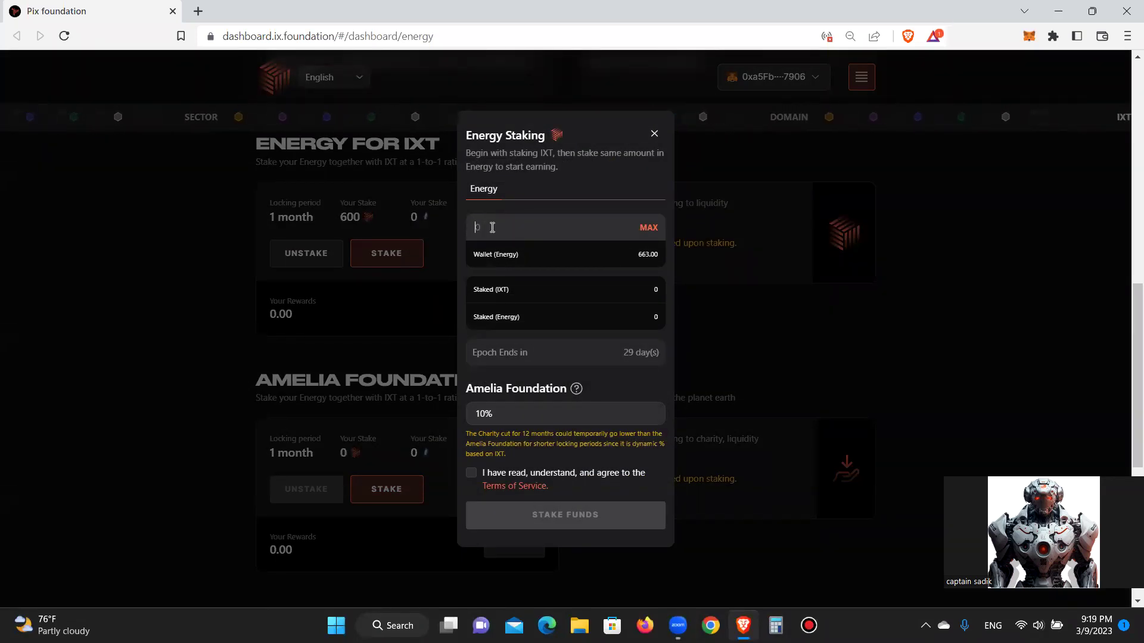
{"action": "type", "text": "600"}
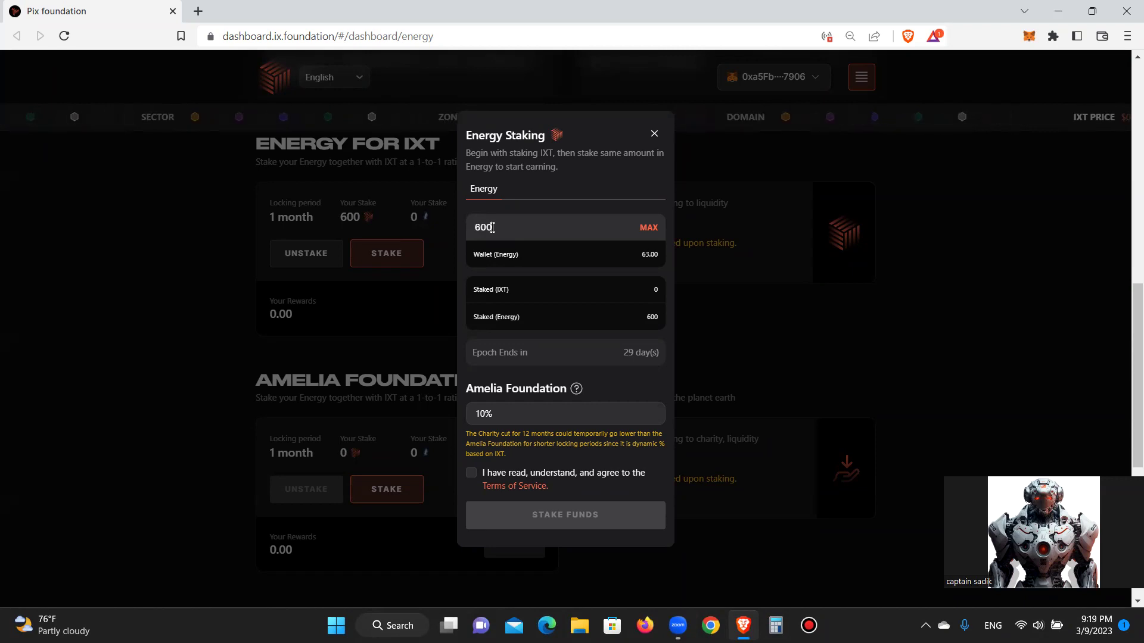
{"action": "left_click", "coordinate": [472, 474]}
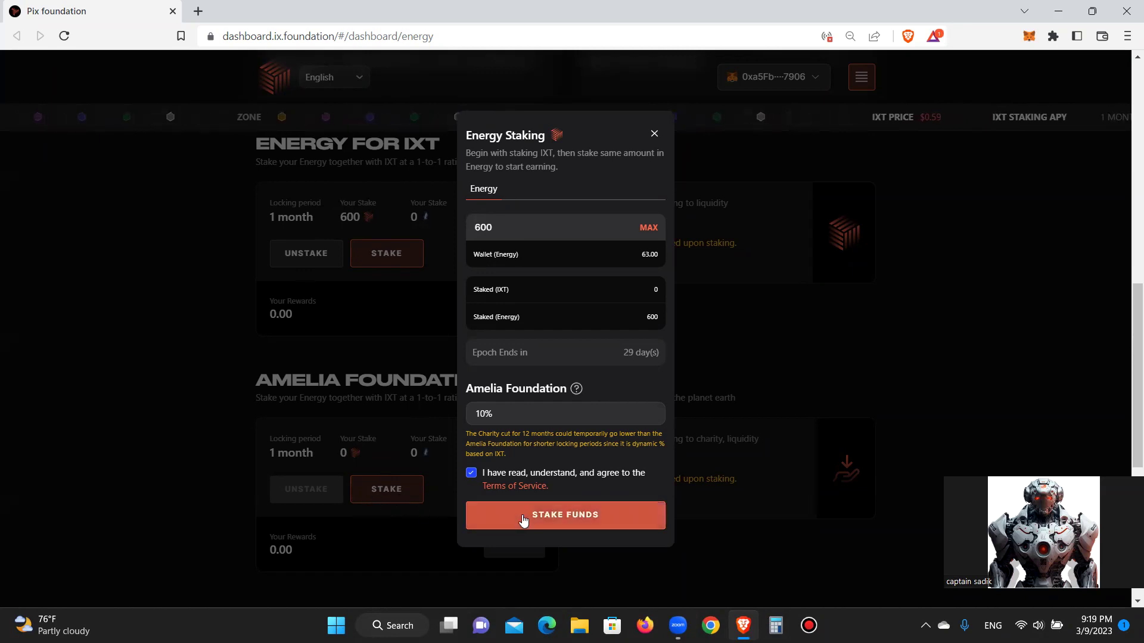
{"action": "left_click", "coordinate": [583, 520]}
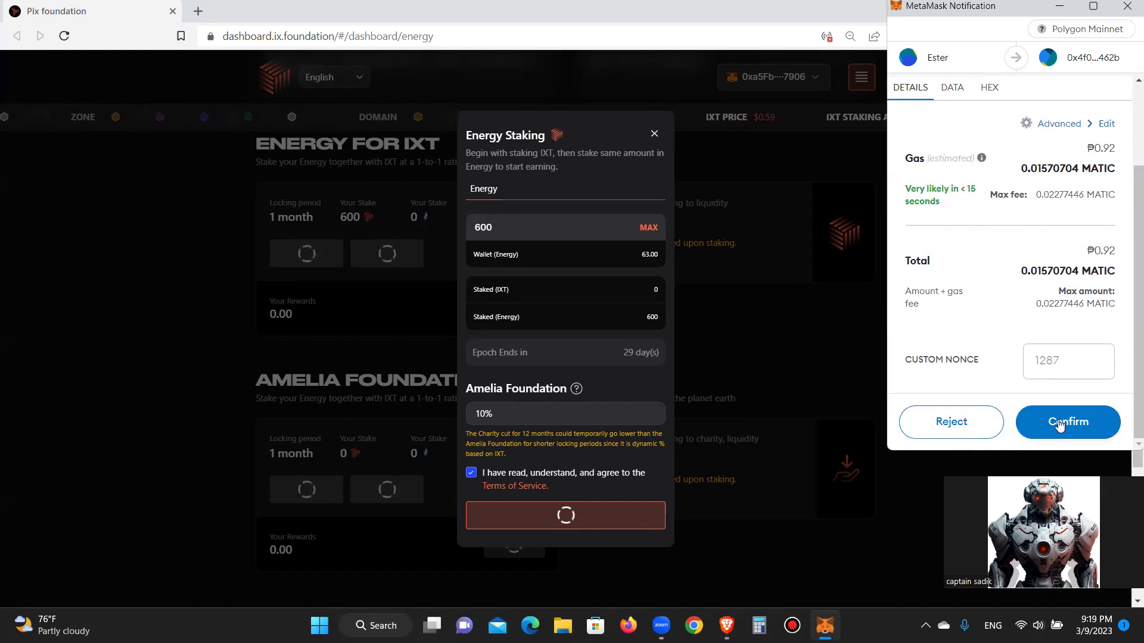
{"action": "left_click", "coordinate": [1055, 421]}
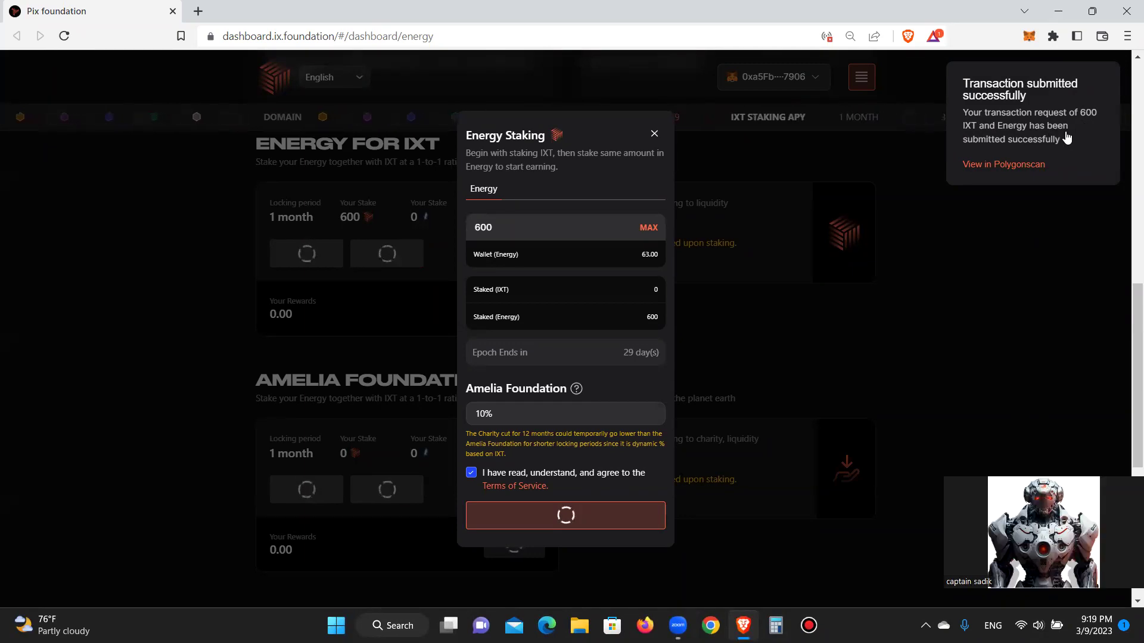
{"action": "left_click", "coordinate": [1089, 162]}
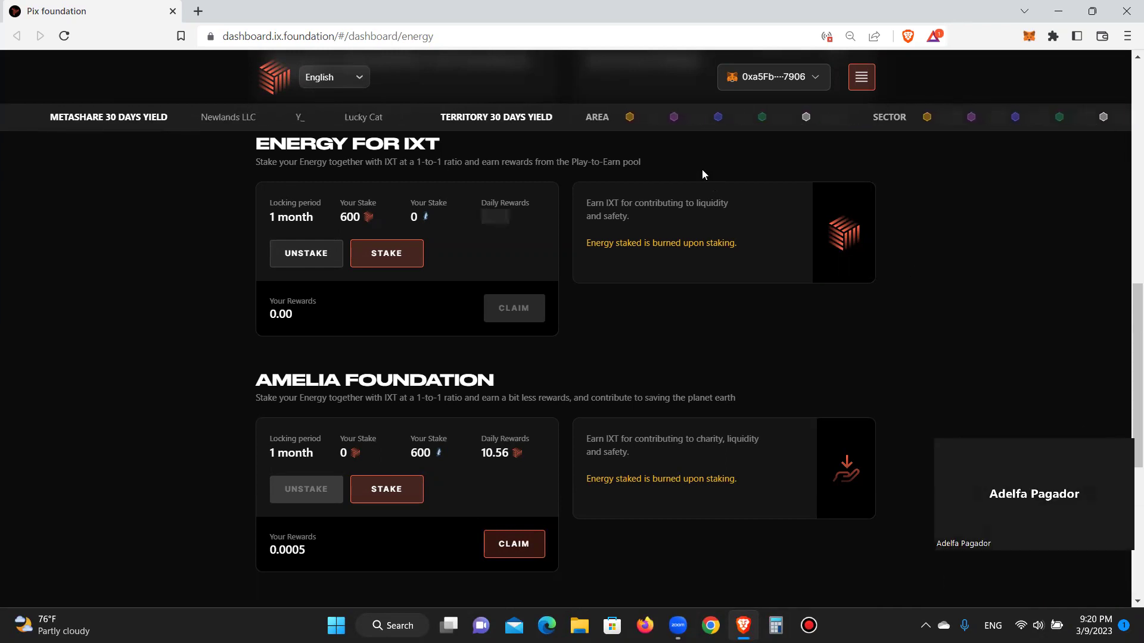
Submit a stake of 60 IXT in the Energy for IXT pool, accepting the Terms of Service and granting the IXT access permission in MetaMask.
{"action": "left_click", "coordinate": [393, 256]}
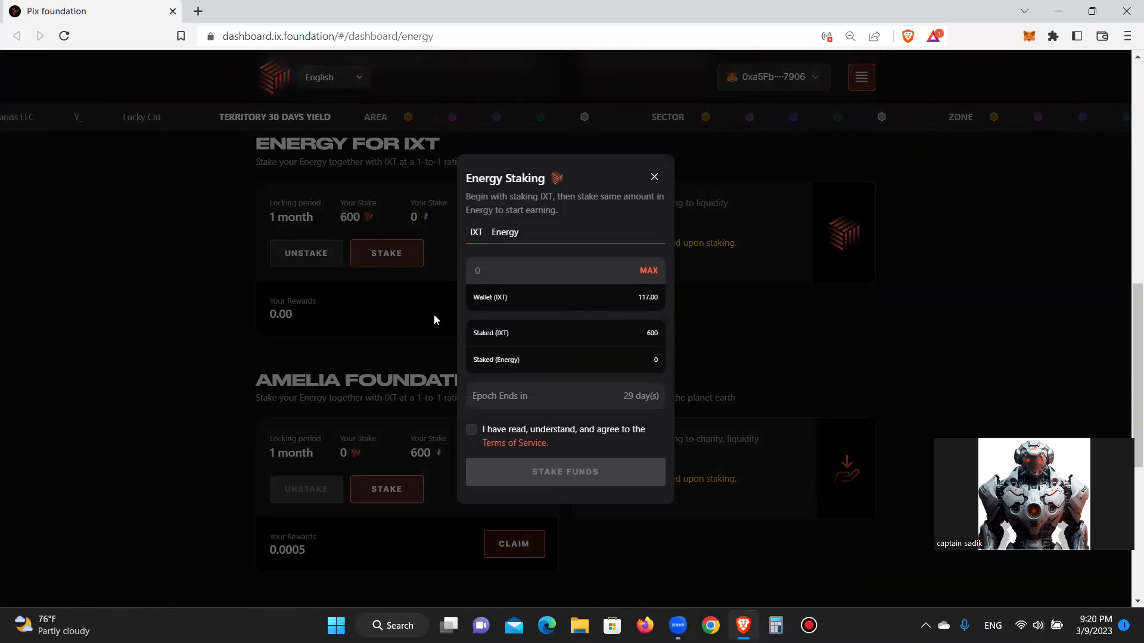
{"action": "left_click", "coordinate": [511, 238]}
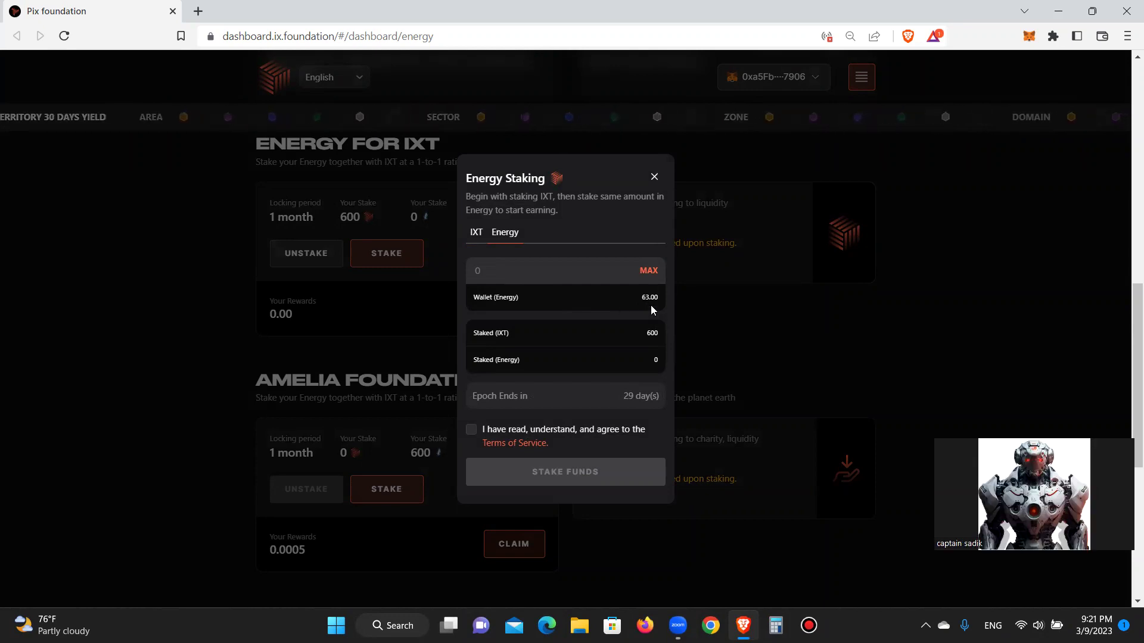
{"action": "left_click", "coordinate": [475, 234]}
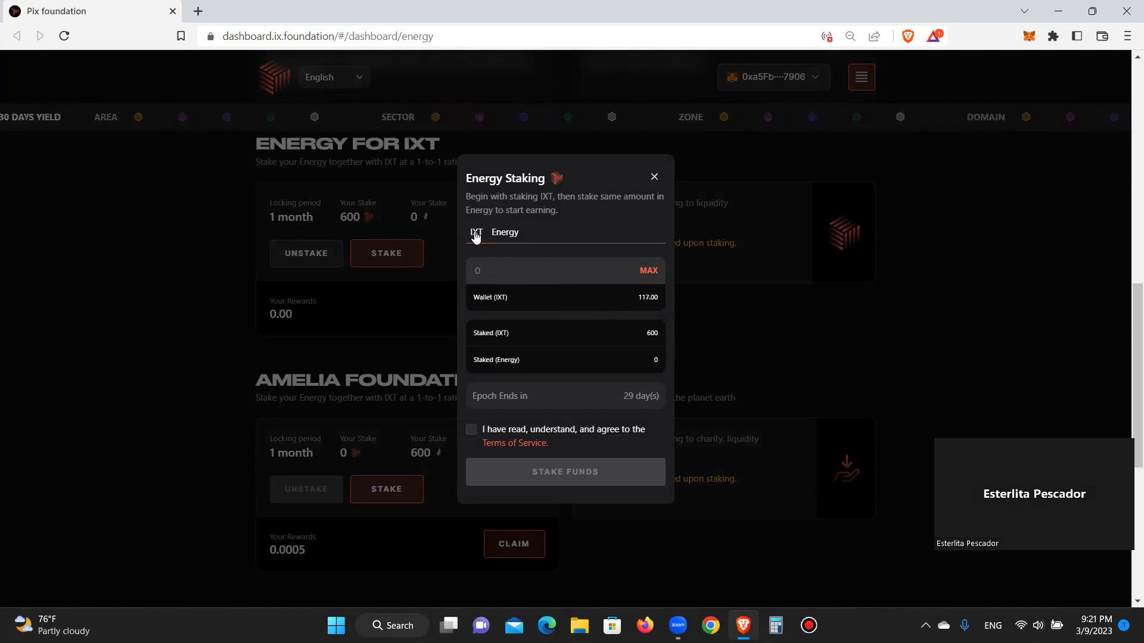
{"action": "left_click", "coordinate": [485, 273]}
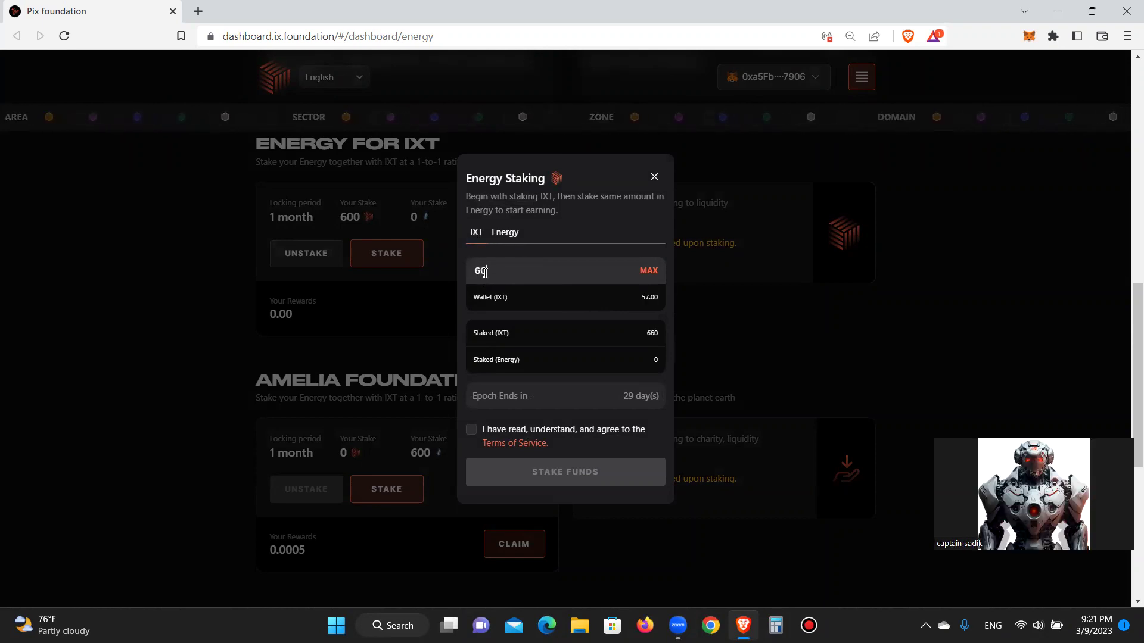
{"action": "left_click", "coordinate": [471, 430]}
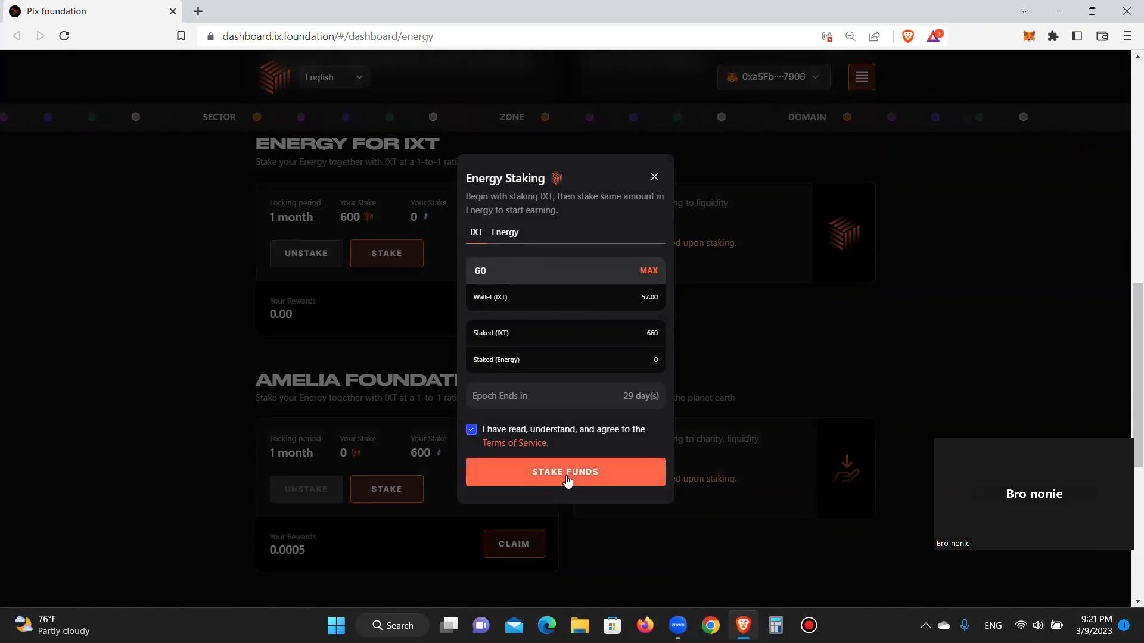
{"action": "left_click", "coordinate": [567, 476]}
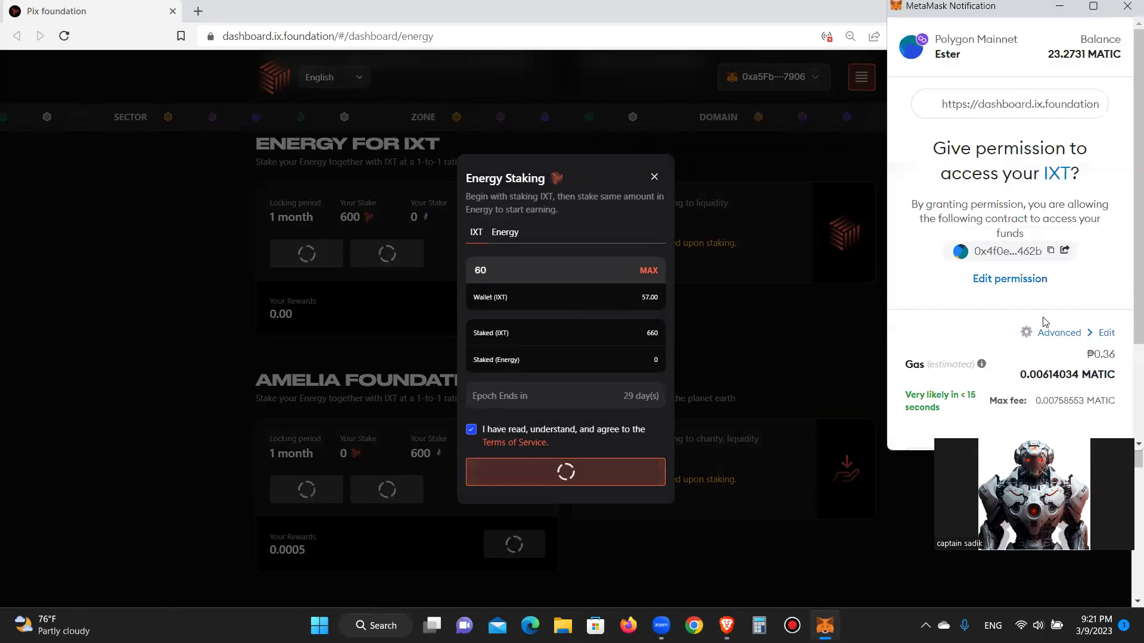
{"action": "scroll", "coordinate": [1048, 324], "scroll_direction": "down", "scroll_amount": 3}
{"action": "left_click", "coordinate": [1067, 421]}
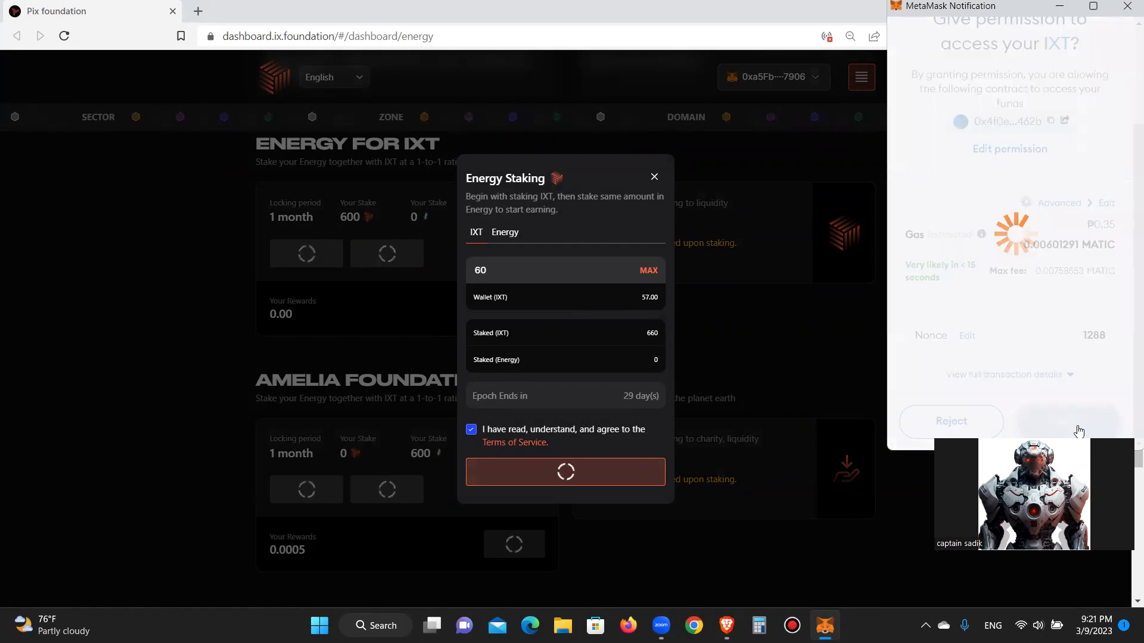